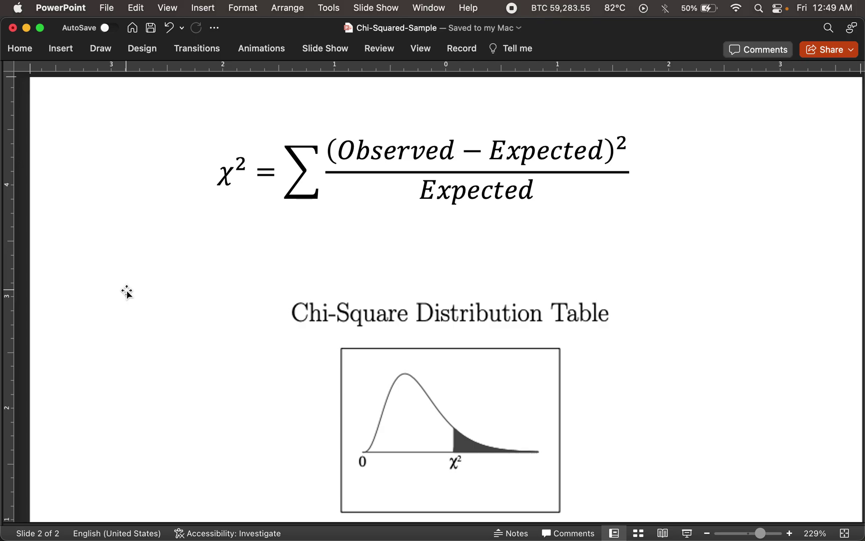
Switch from the PowerPoint chi-squared slide to the Chi-Squared-Video workbook in Excel
{"action": "key", "text": "ctrl+Left"}
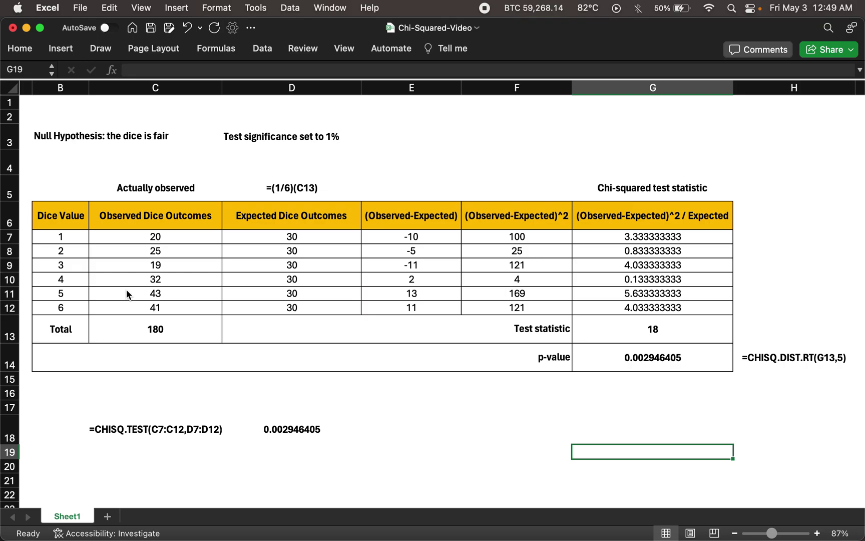
{"action": "left_click", "coordinate": [75, 242]}
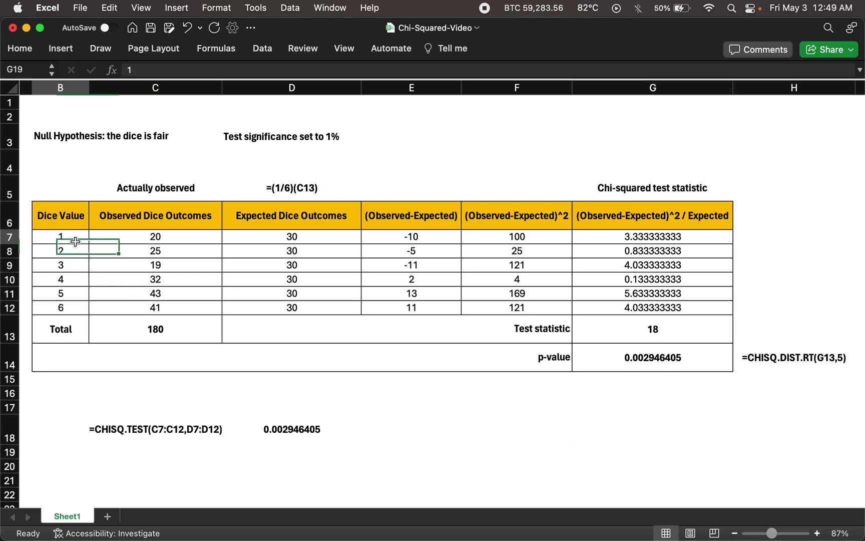
{"action": "left_click", "coordinate": [74, 251]}
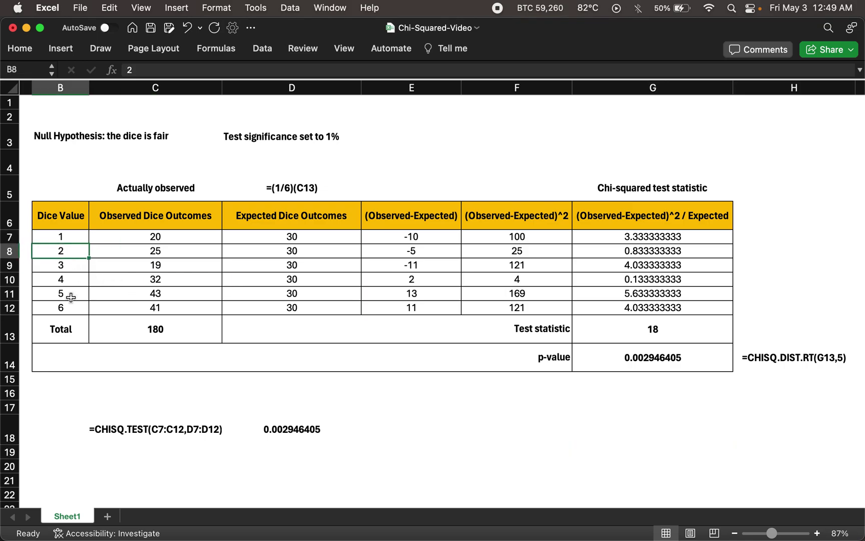
{"action": "left_click", "coordinate": [147, 330]}
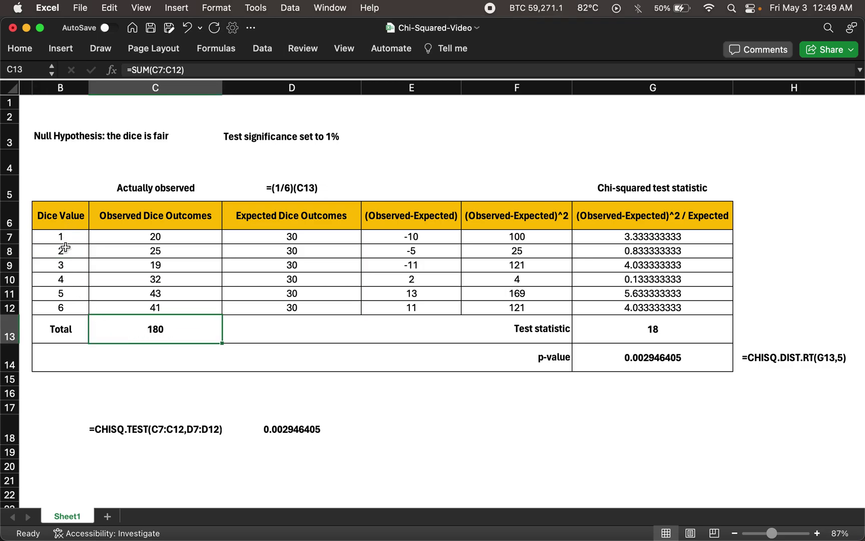
{"action": "left_click", "coordinate": [277, 239]}
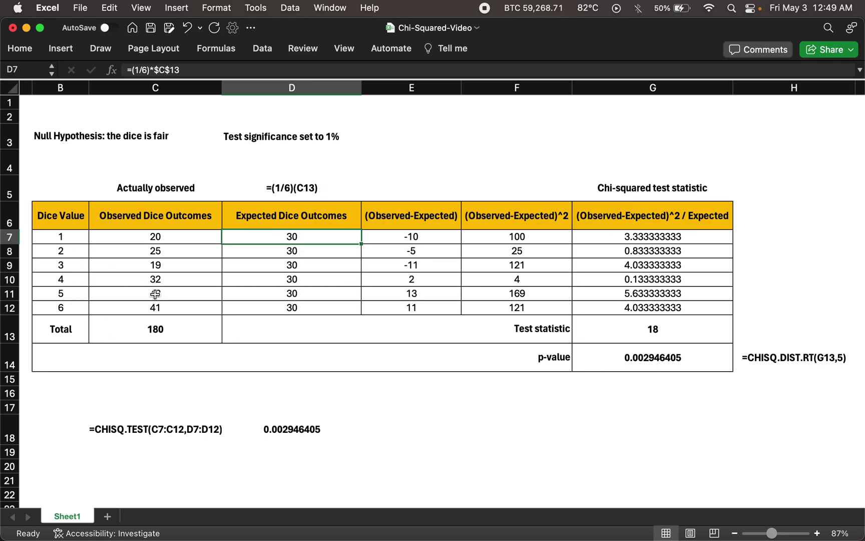
{"action": "left_click", "coordinate": [53, 237]}
{"action": "left_click", "coordinate": [271, 235]}
{"action": "left_click", "coordinate": [270, 251]}
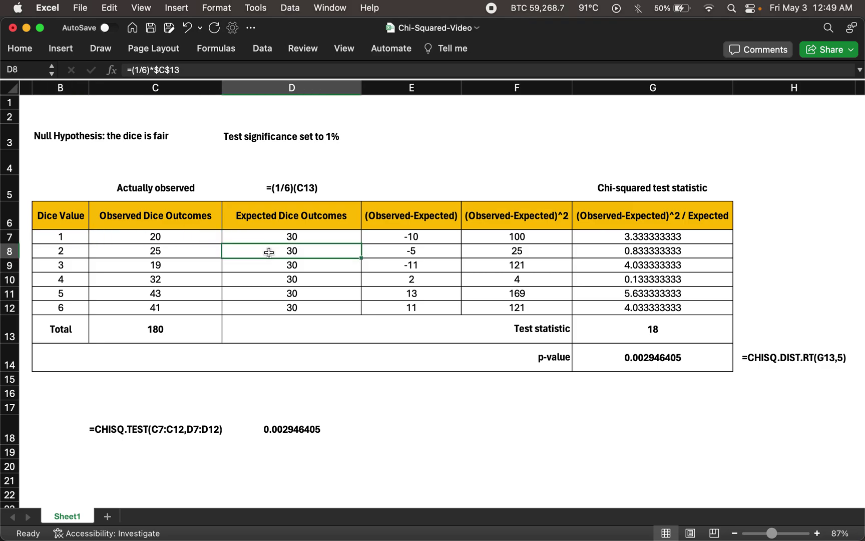
{"action": "left_click", "coordinate": [286, 266]}
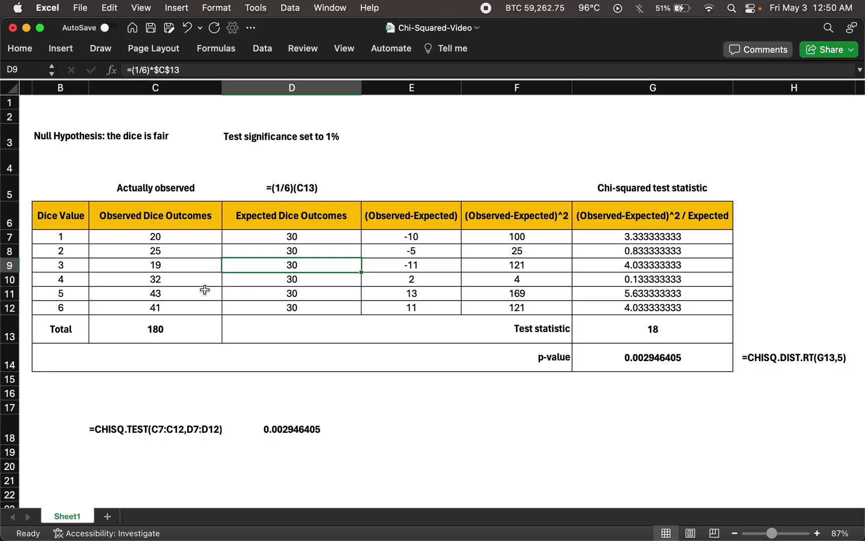
{"action": "left_click", "coordinate": [180, 327]}
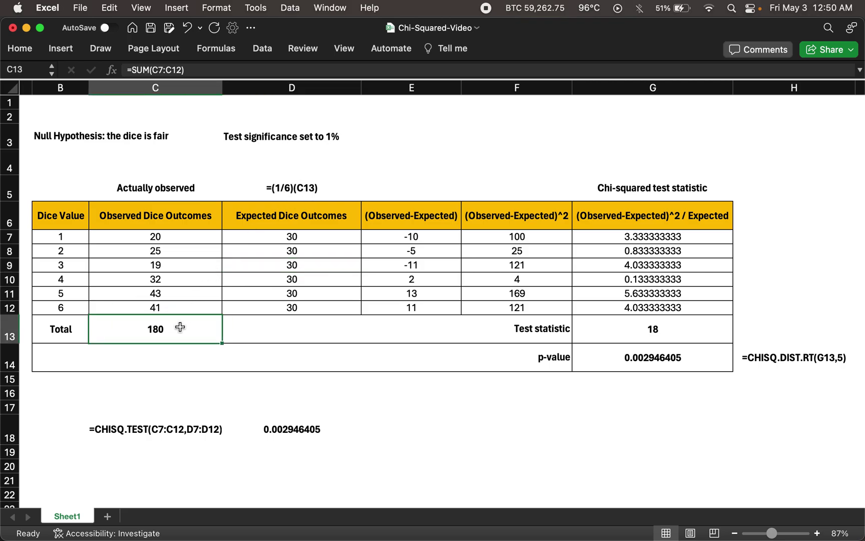
{"action": "left_click", "coordinate": [287, 238]}
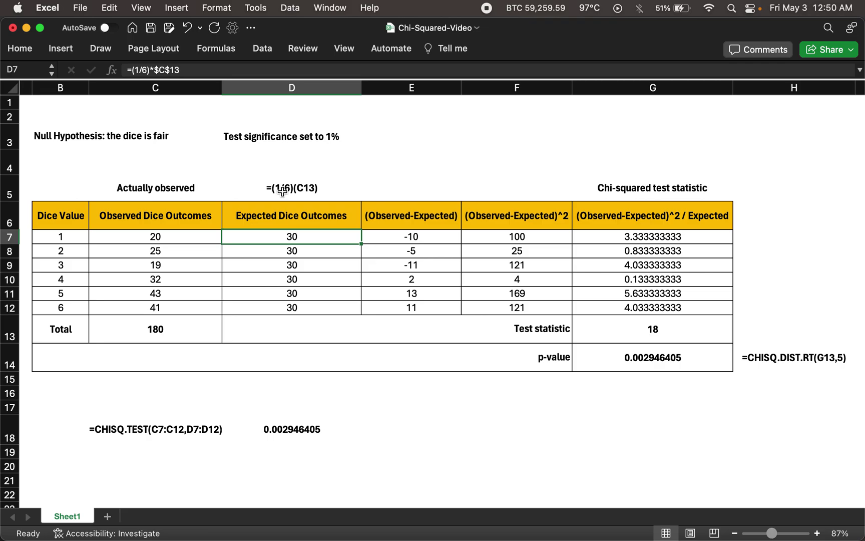
{"action": "left_click", "coordinate": [64, 252]}
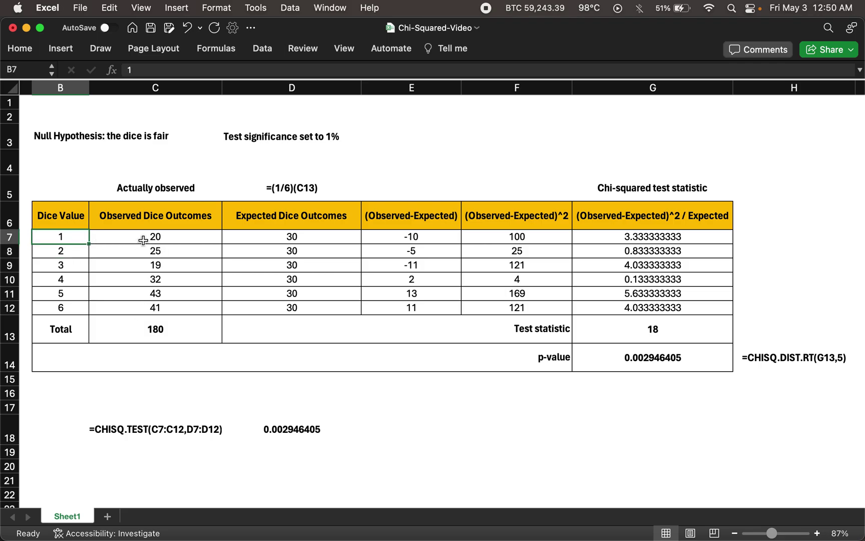
{"action": "left_click", "coordinate": [138, 239]}
{"action": "left_click", "coordinate": [77, 254]}
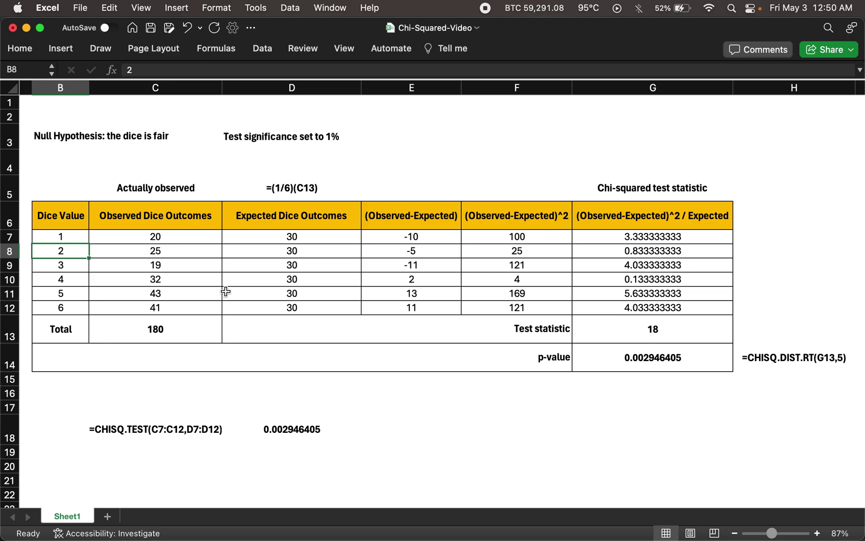
{"action": "left_click", "coordinate": [73, 136]}
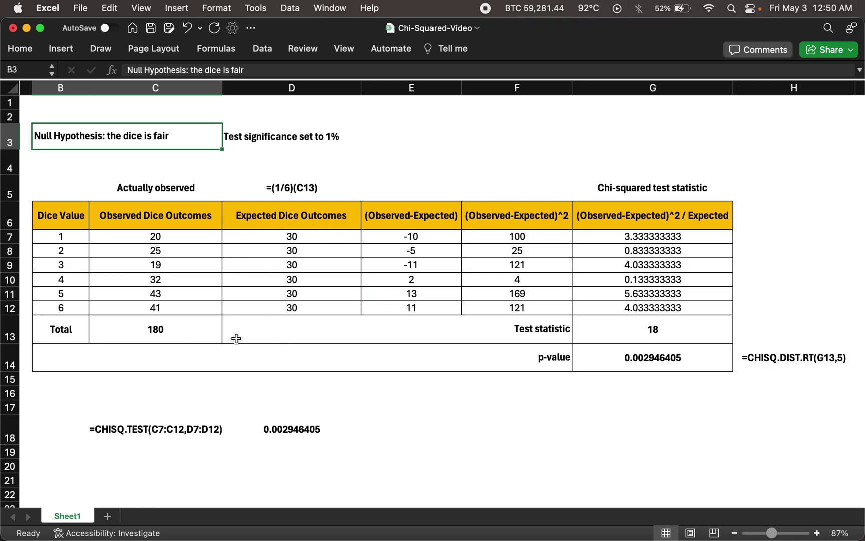
{"action": "left_click", "coordinate": [290, 140]}
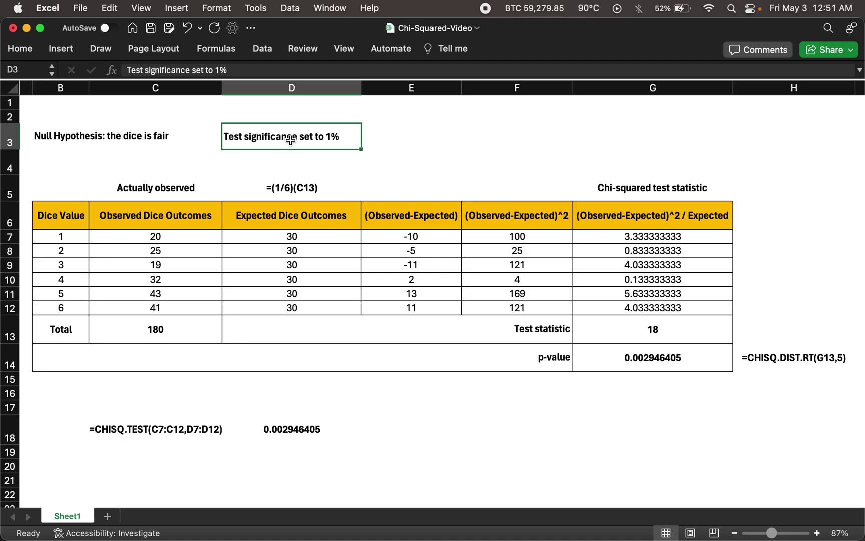
{"action": "key", "text": "super+Tab"}
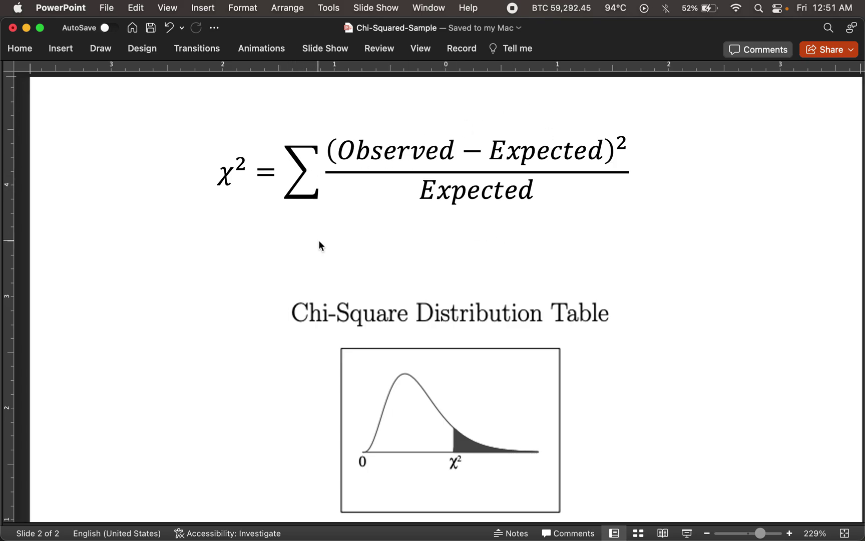
{"action": "key", "text": "ctrl+Left"}
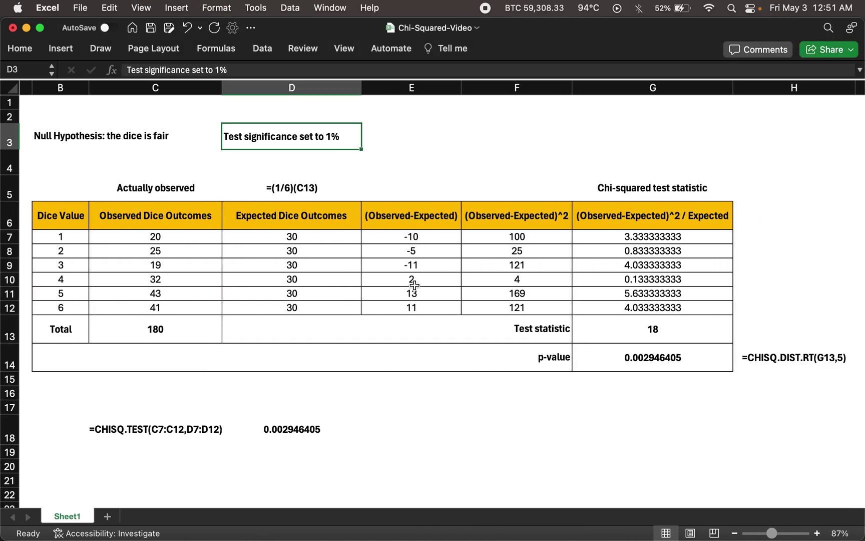
{"action": "left_click", "coordinate": [394, 234]}
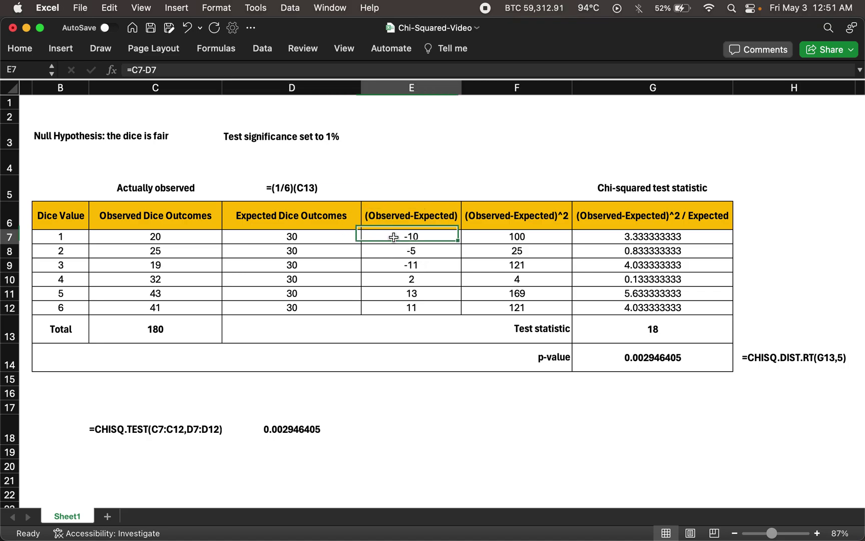
{"action": "left_click", "coordinate": [320, 70]}
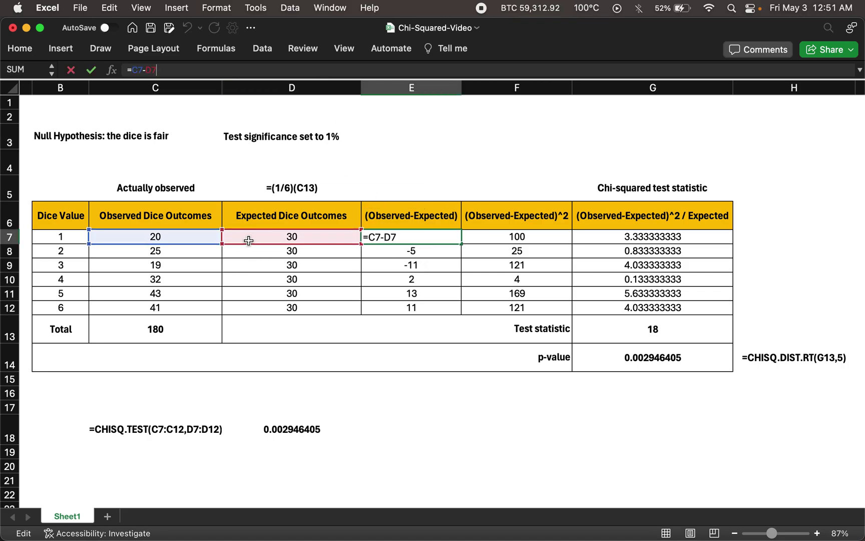
{"action": "left_click", "coordinate": [518, 236]}
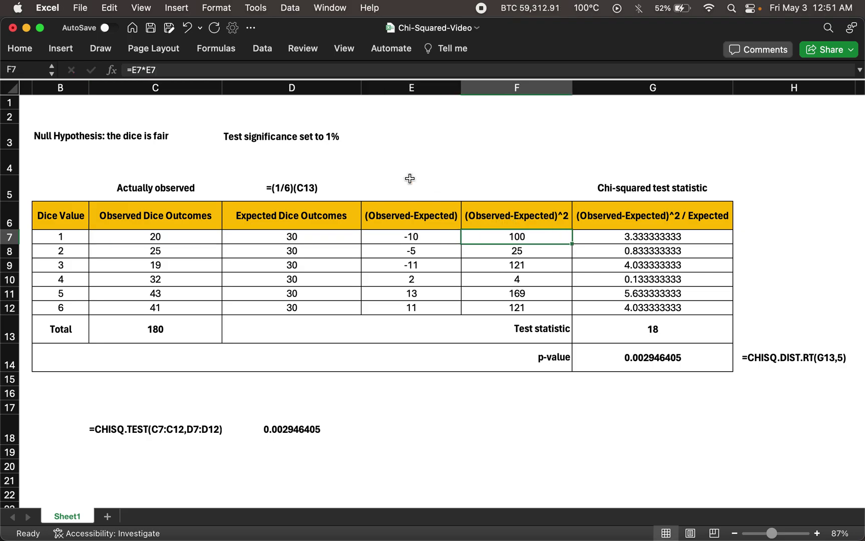
{"action": "left_click", "coordinate": [349, 71]}
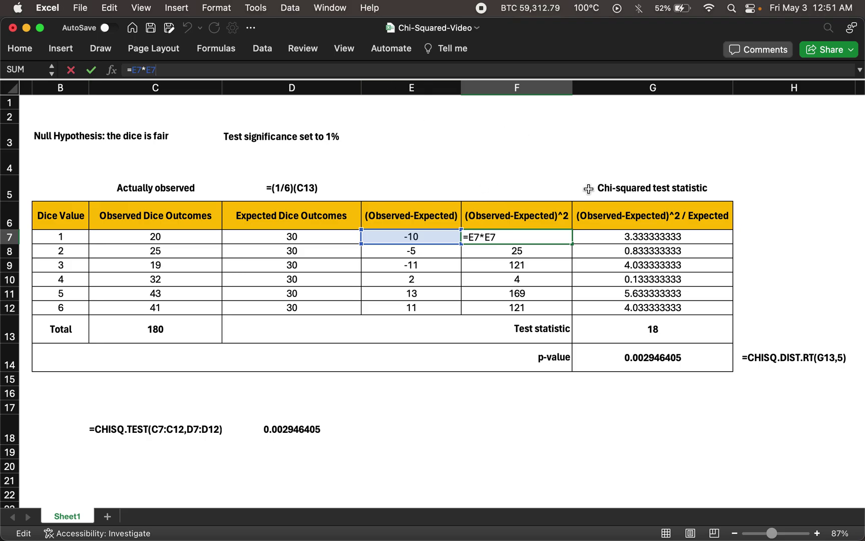
{"action": "left_click", "coordinate": [608, 236]}
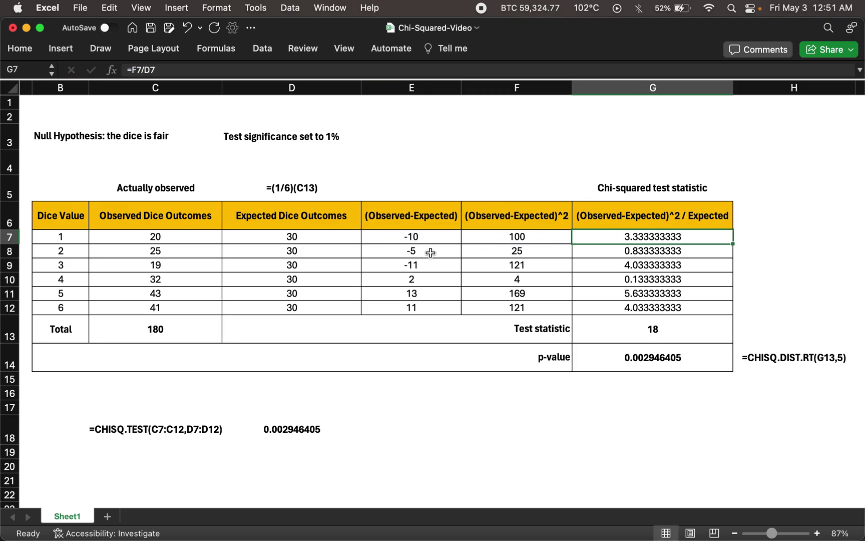
{"action": "left_click", "coordinate": [341, 70]}
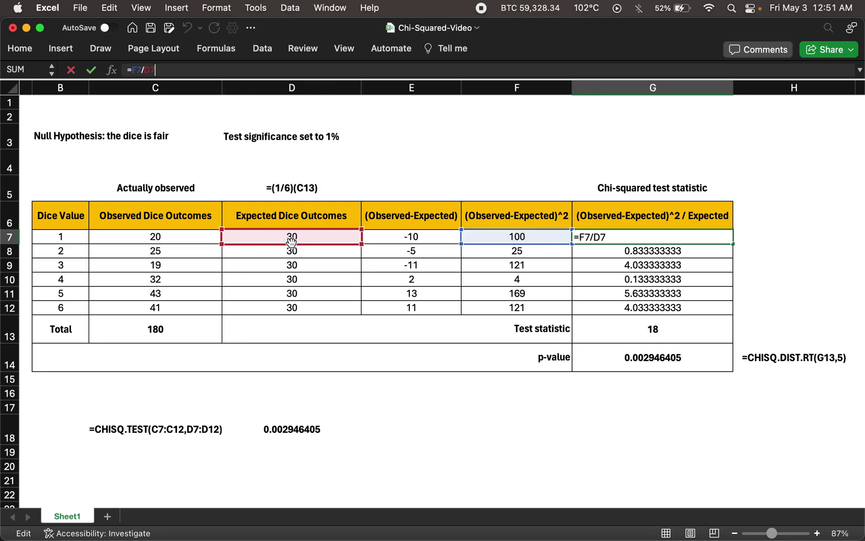
{"action": "left_click", "coordinate": [768, 267]}
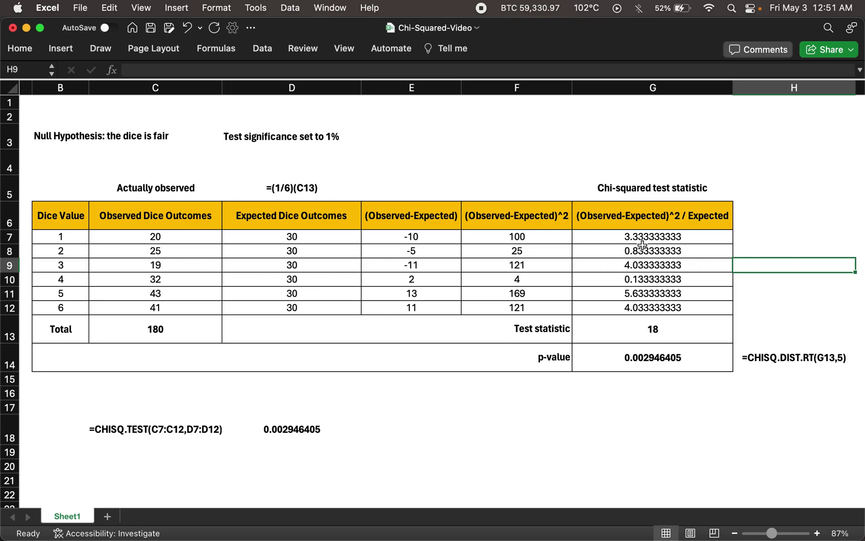
{"action": "left_click", "coordinate": [672, 332]}
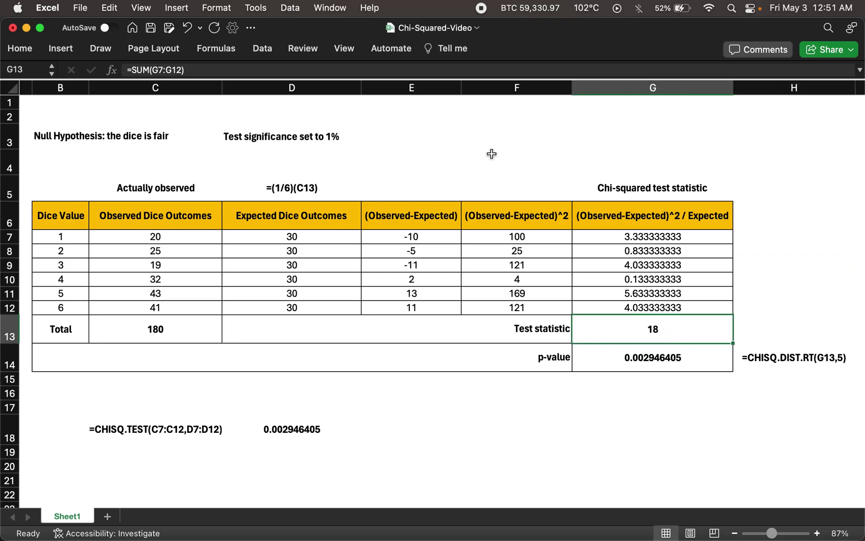
{"action": "left_click", "coordinate": [410, 66]}
{"action": "left_click", "coordinate": [766, 294]}
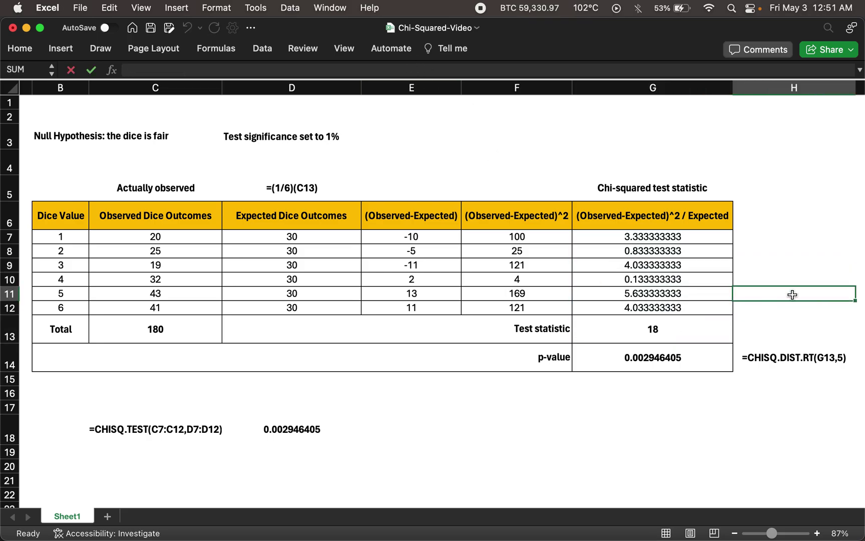
{"action": "left_click", "coordinate": [680, 336]}
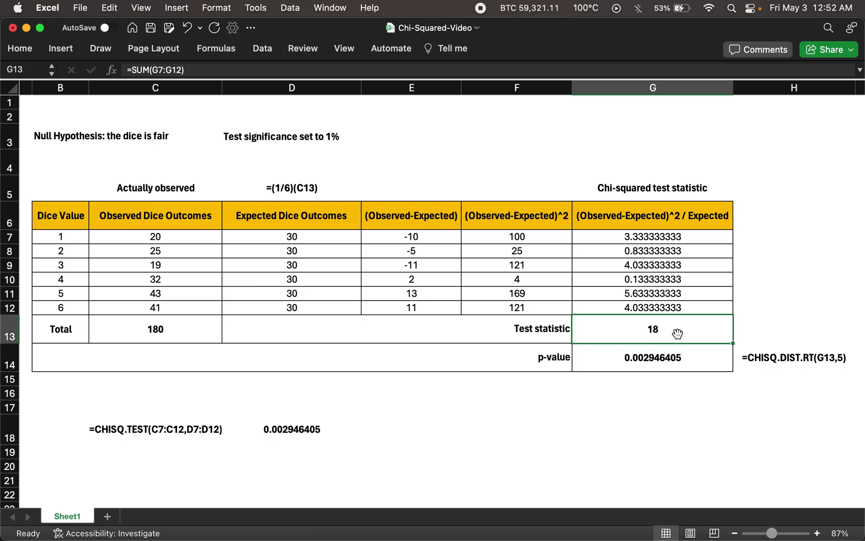
{"action": "left_click", "coordinate": [772, 360]}
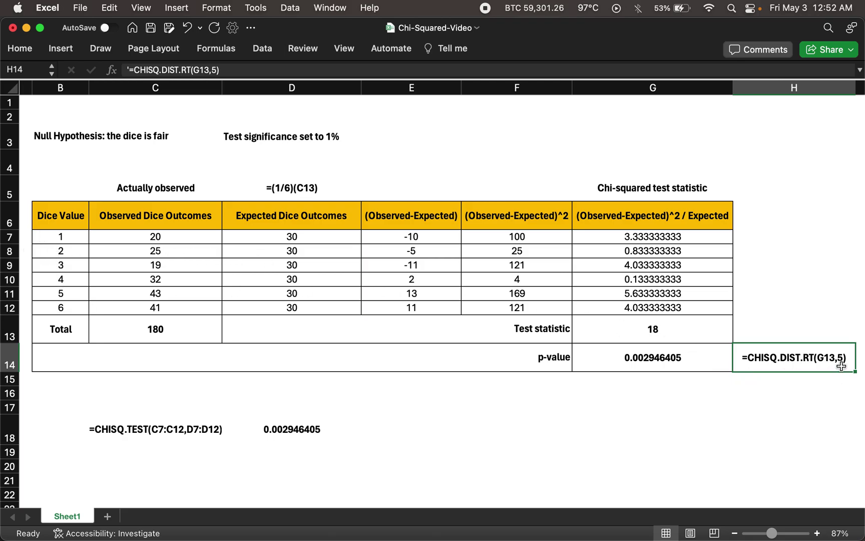
{"action": "left_click", "coordinate": [676, 357]}
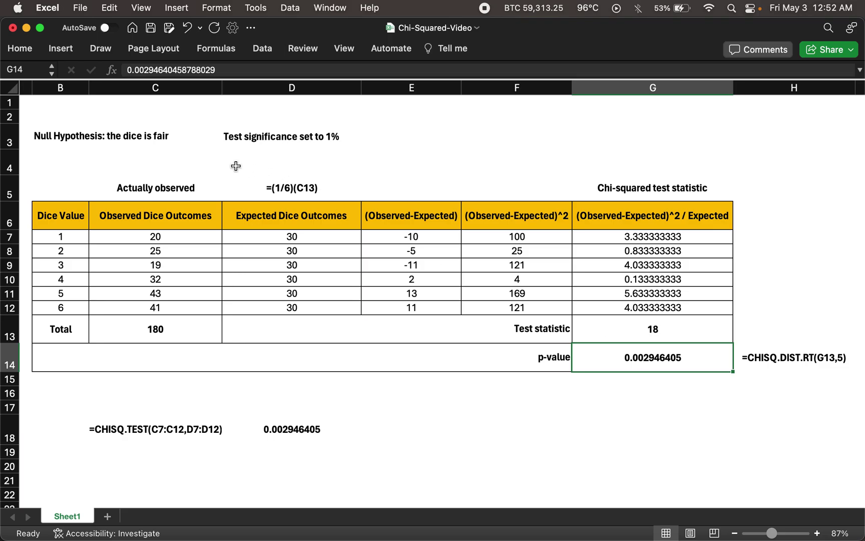
{"action": "left_click", "coordinate": [148, 144]}
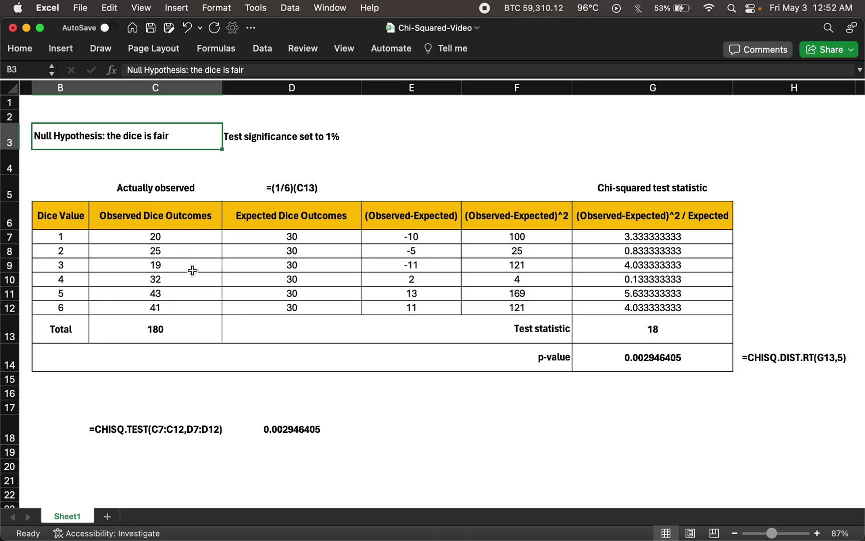
{"action": "left_click", "coordinate": [170, 237]}
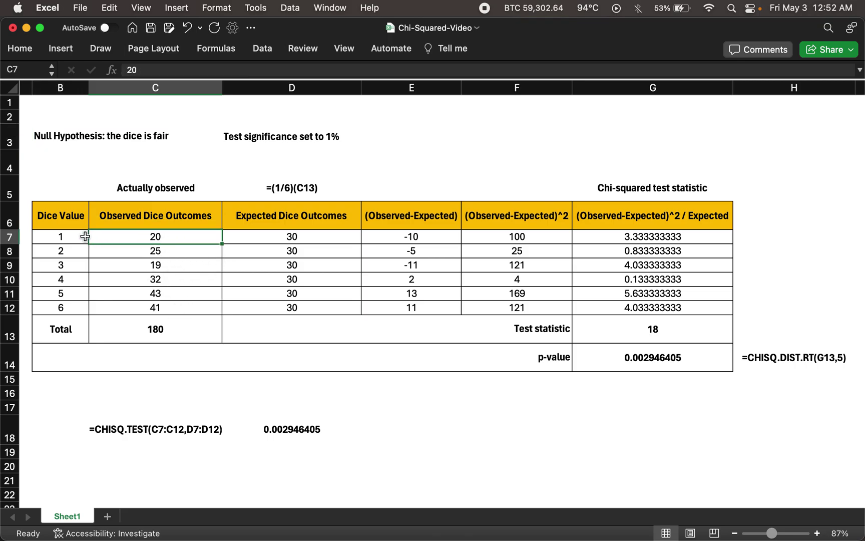
{"action": "left_click", "coordinate": [72, 309]}
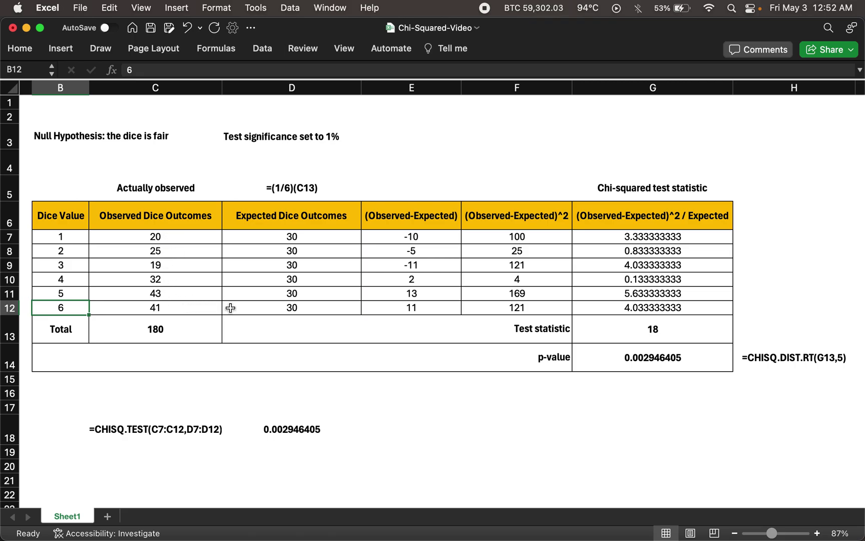
{"action": "left_click", "coordinate": [637, 359]}
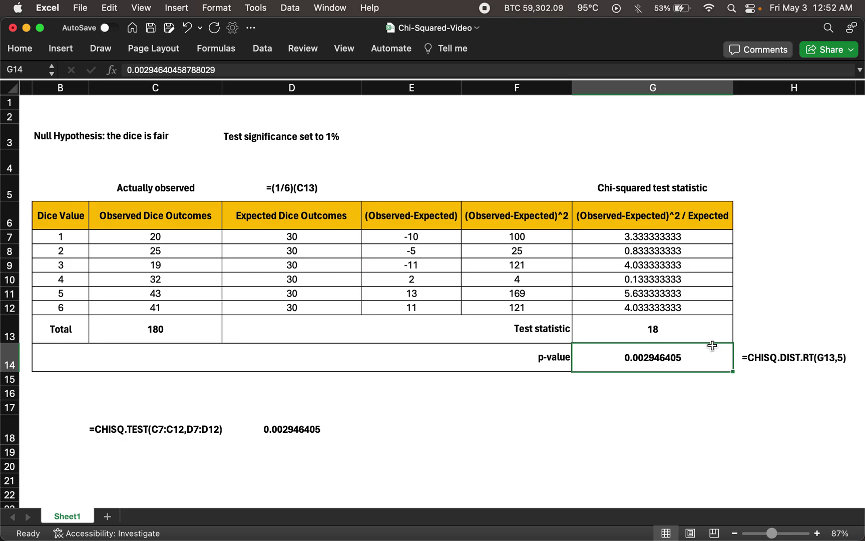
{"action": "left_click", "coordinate": [661, 331]}
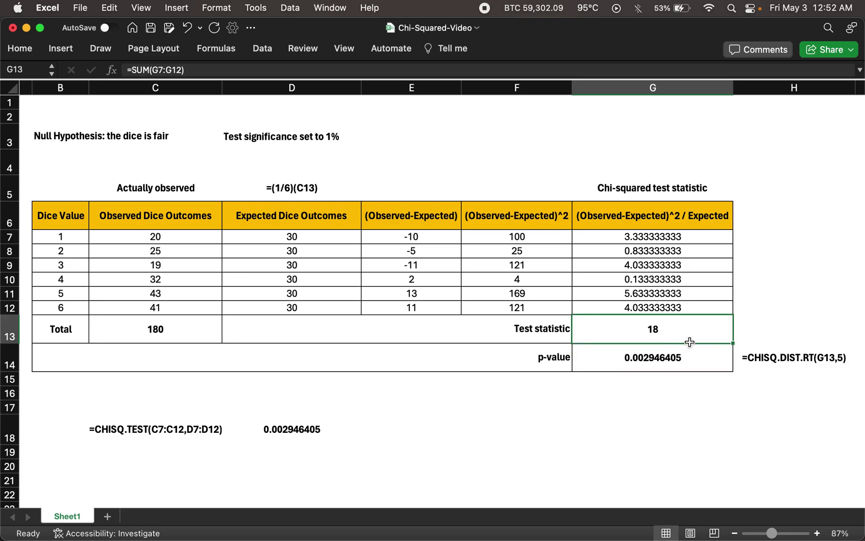
Move the red box onto the 15.086 critical value at 5 df, α = 0.010, in the chi-square table
{"action": "key", "text": "ctrl+Right"}
{"action": "scroll", "coordinate": [630, 381], "scroll_direction": "down", "scroll_amount": 10}
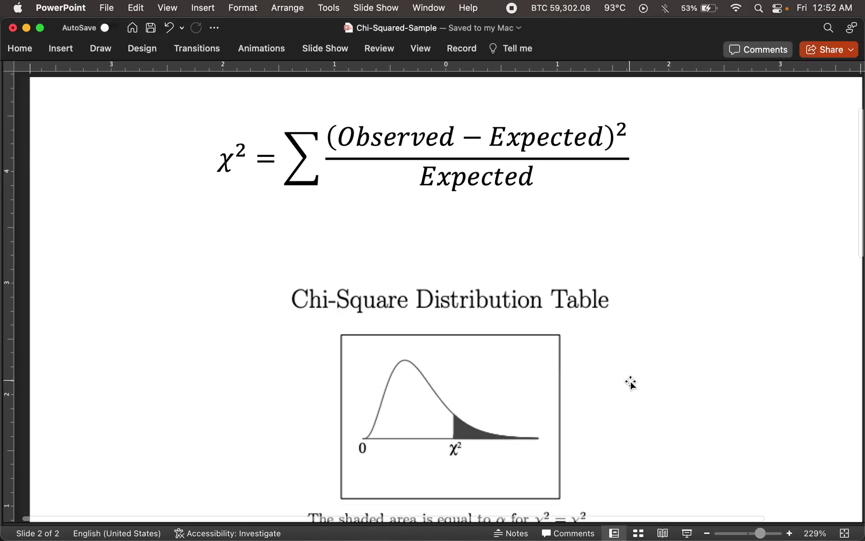
{"action": "scroll", "coordinate": [631, 383], "scroll_direction": "down", "scroll_amount": 3}
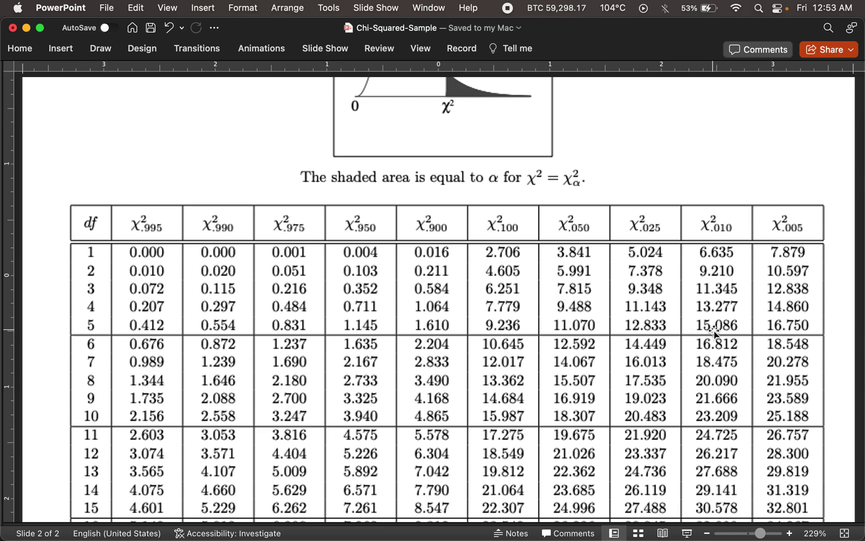
{"action": "scroll", "coordinate": [714, 331], "scroll_direction": "right", "scroll_amount": 2}
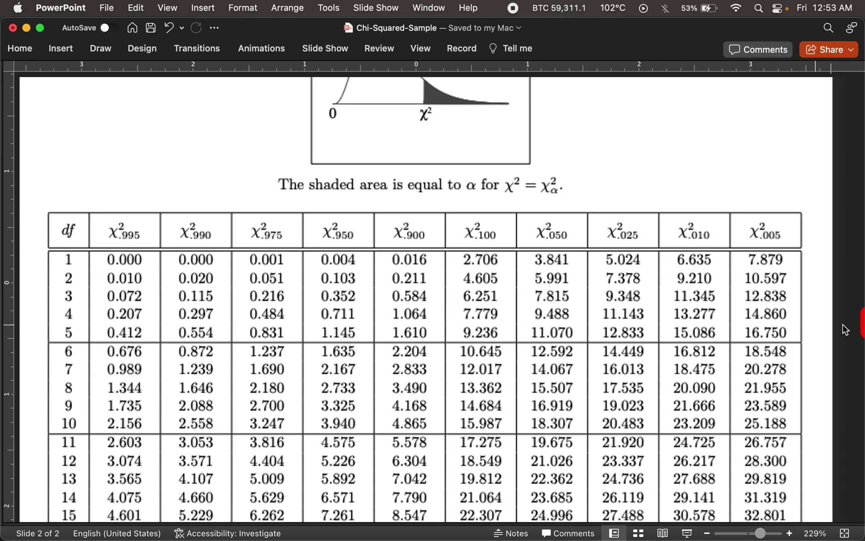
{"action": "scroll", "coordinate": [803, 341], "scroll_direction": "right", "scroll_amount": 4}
{"action": "left_click_drag", "start_coordinate": [815, 338], "coordinate": [606, 353]}
{"action": "scroll", "coordinate": [576, 360], "scroll_direction": "left", "scroll_amount": 6}
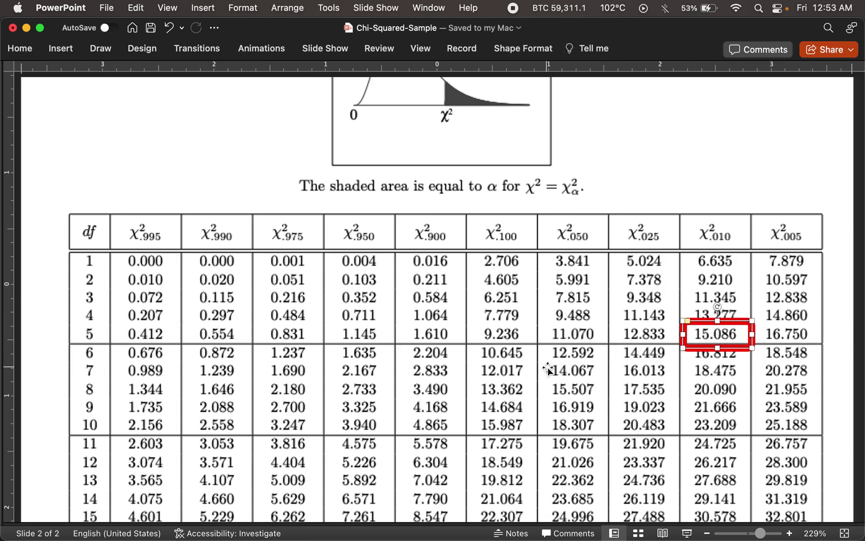
{"action": "left_click", "coordinate": [826, 141]}
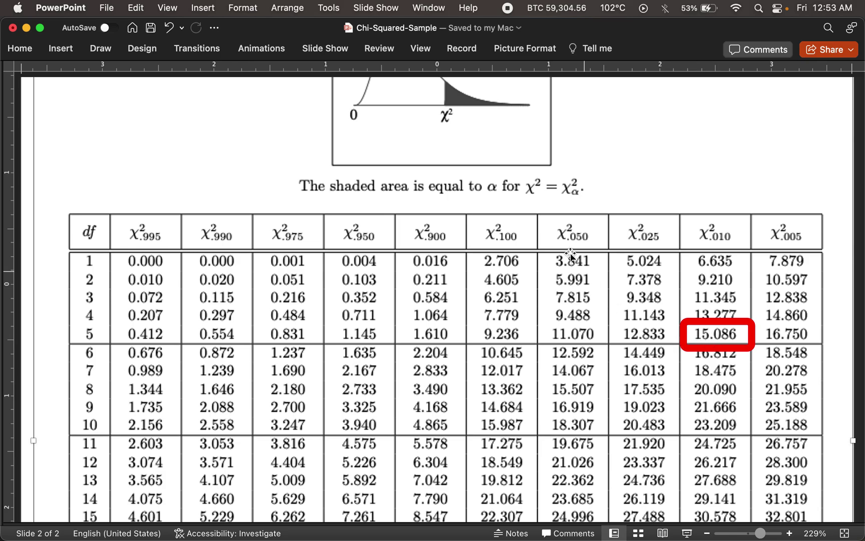
Compare the PowerPoint table with Excel, ending on the sheet with G14 (p-value 0.002946405) selected
{"action": "key", "text": "ctrl+Left"}
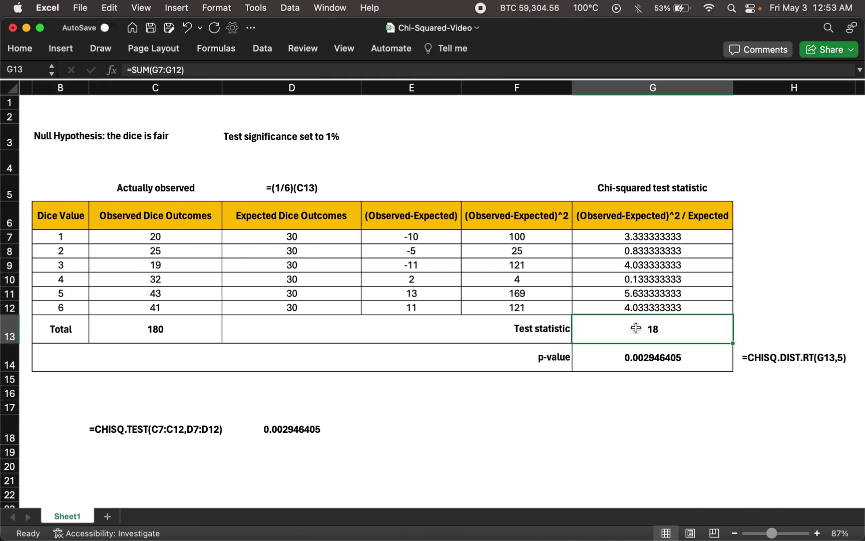
{"action": "key", "text": "ctrl+Right"}
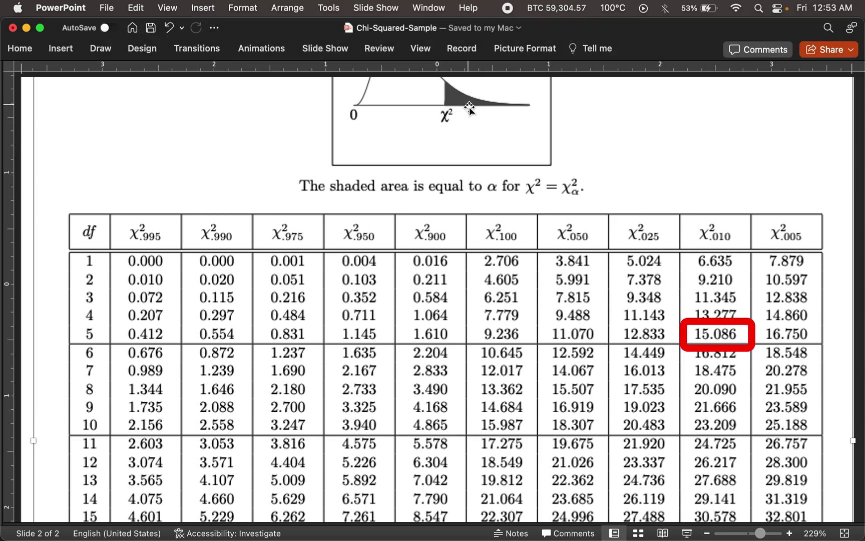
{"action": "key", "text": "ctrl+Left"}
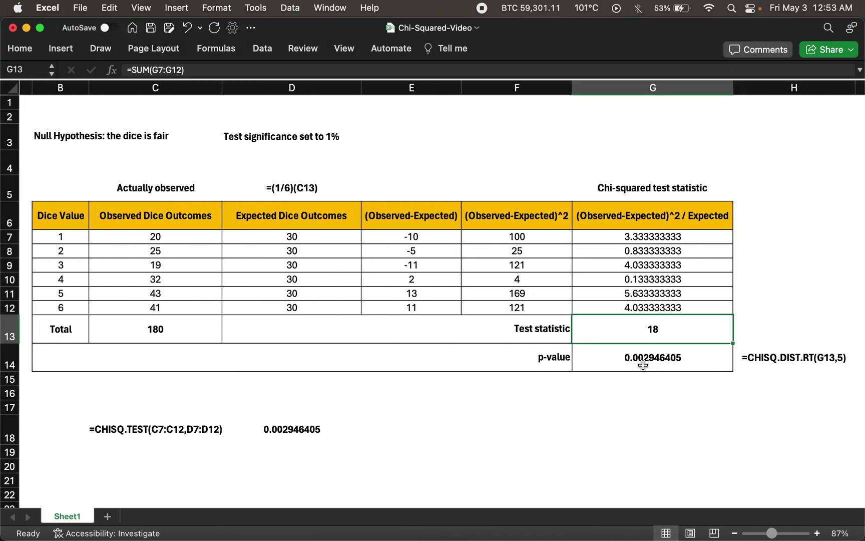
{"action": "left_click", "coordinate": [643, 365]}
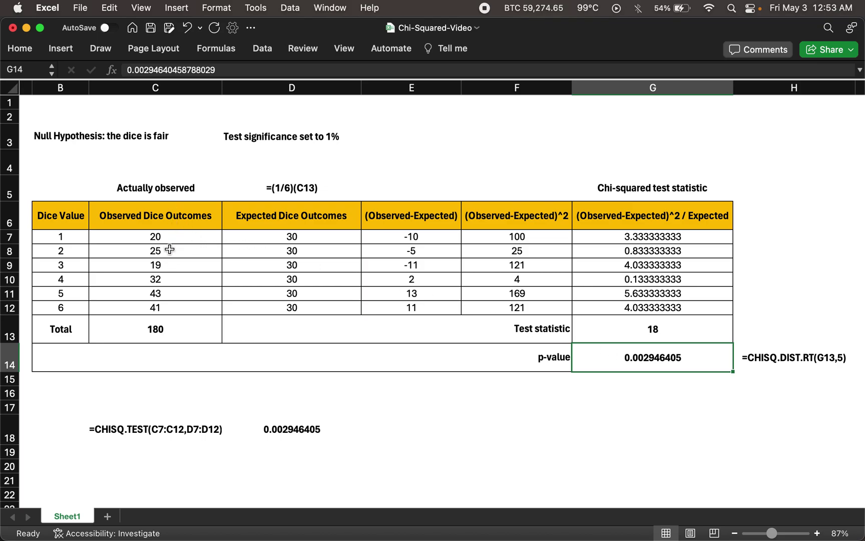
{"action": "left_click", "coordinate": [163, 222]}
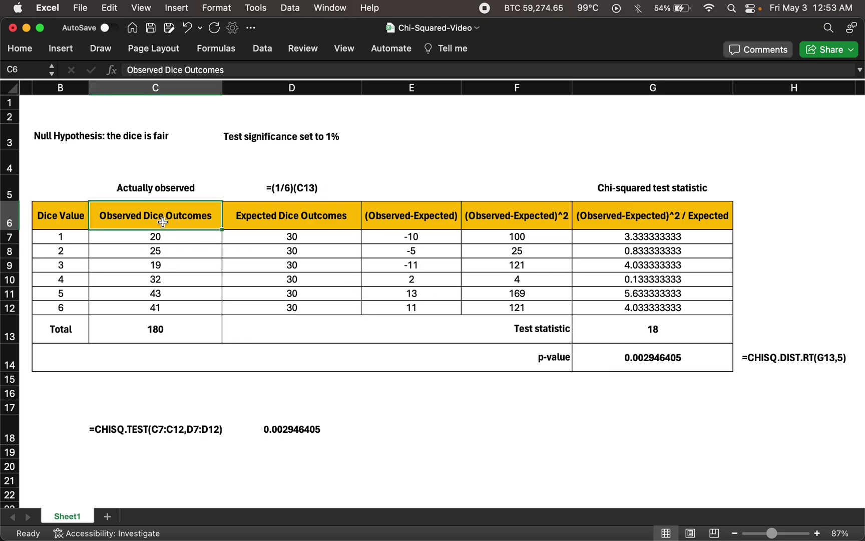
{"action": "left_click", "coordinate": [264, 305], "text": "shift"}
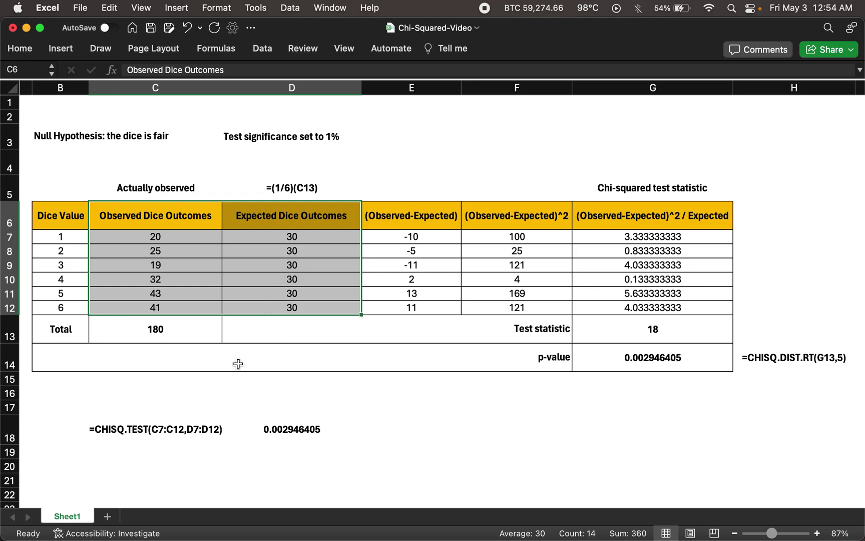
{"action": "left_click", "coordinate": [128, 431]}
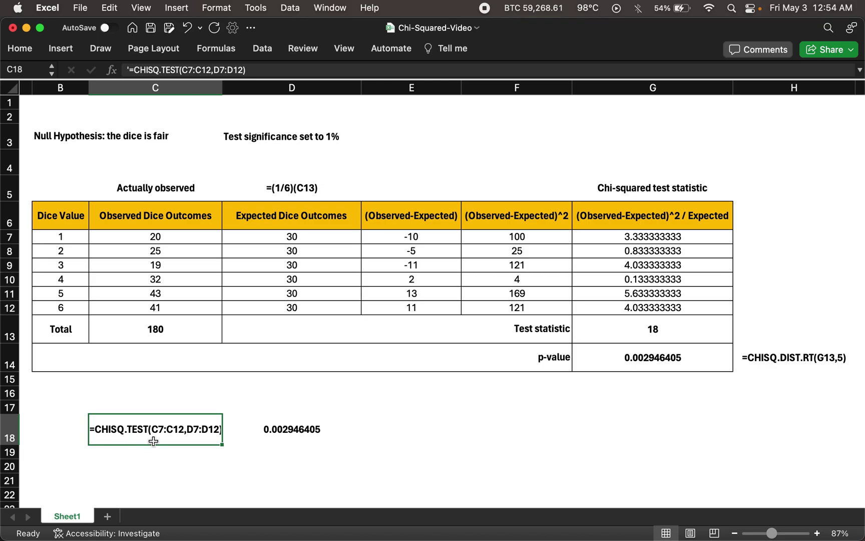
{"action": "left_click", "coordinate": [252, 430]}
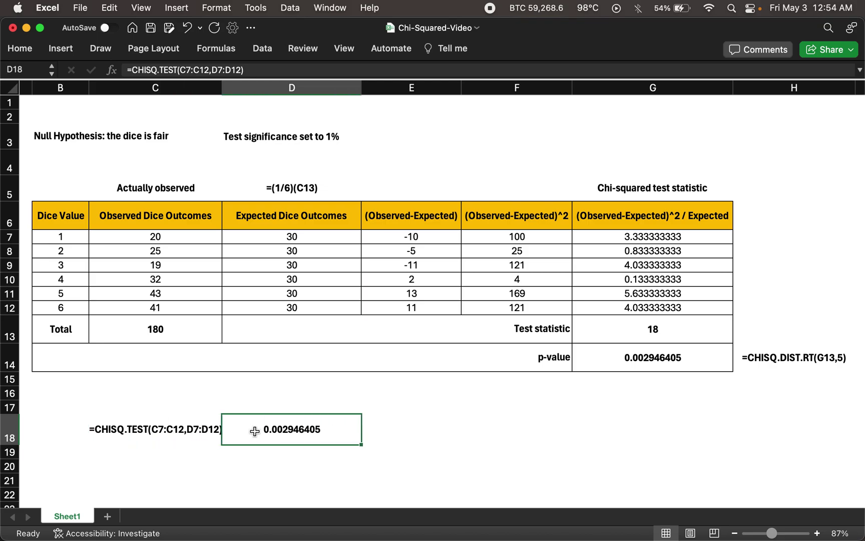
{"action": "left_click", "coordinate": [264, 71]}
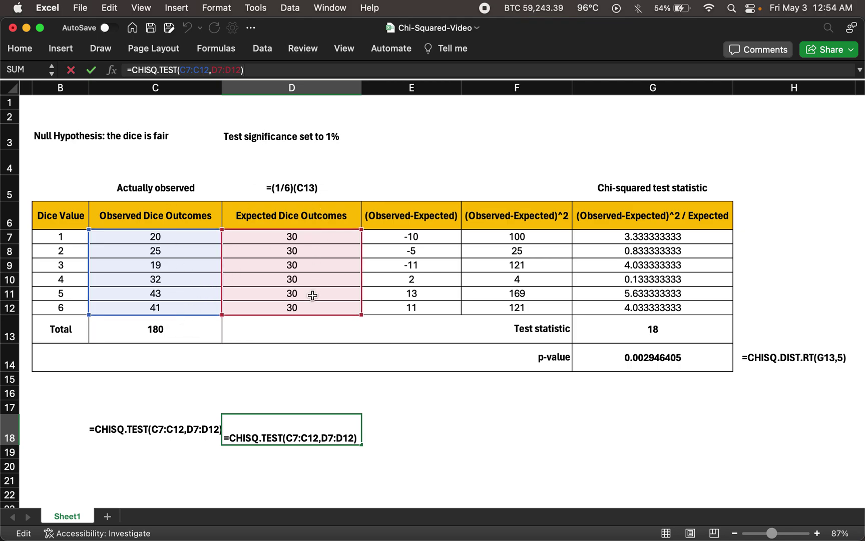
{"action": "left_click", "coordinate": [406, 421]}
{"action": "left_click", "coordinate": [291, 428]}
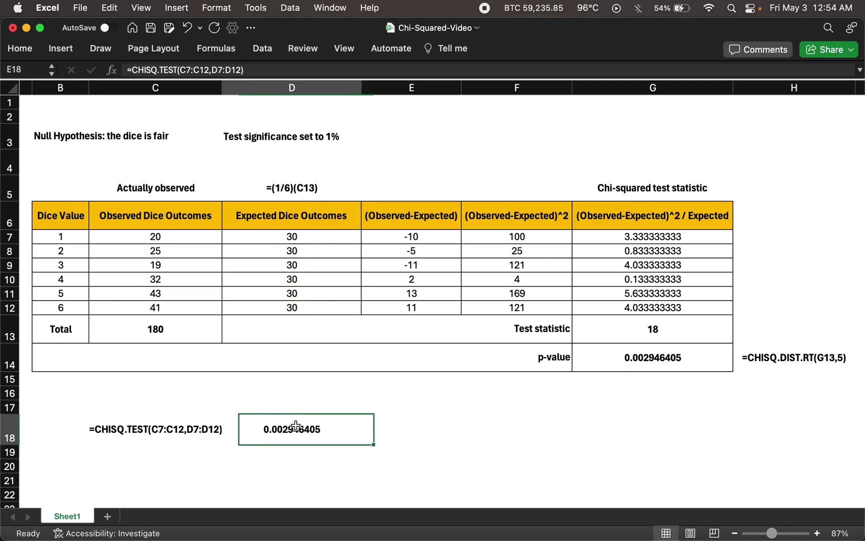
{"action": "left_click", "coordinate": [644, 359]}
{"action": "left_click", "coordinate": [293, 428]}
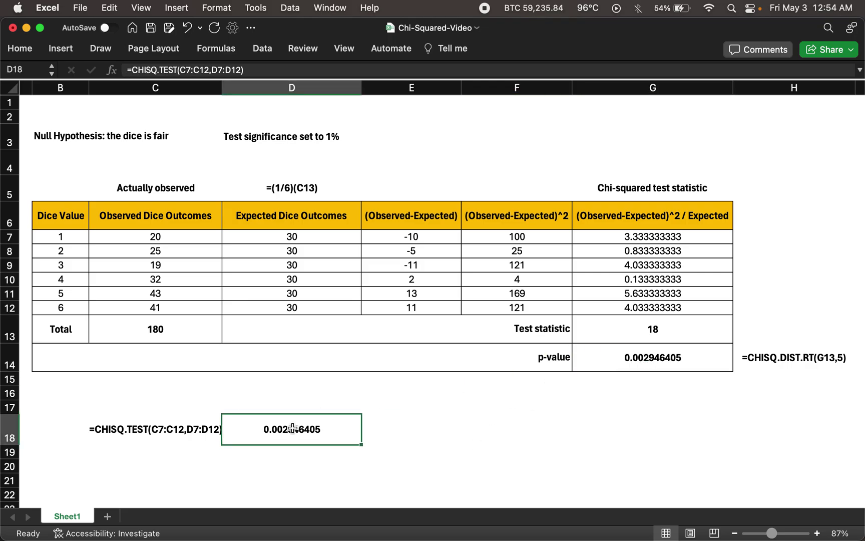